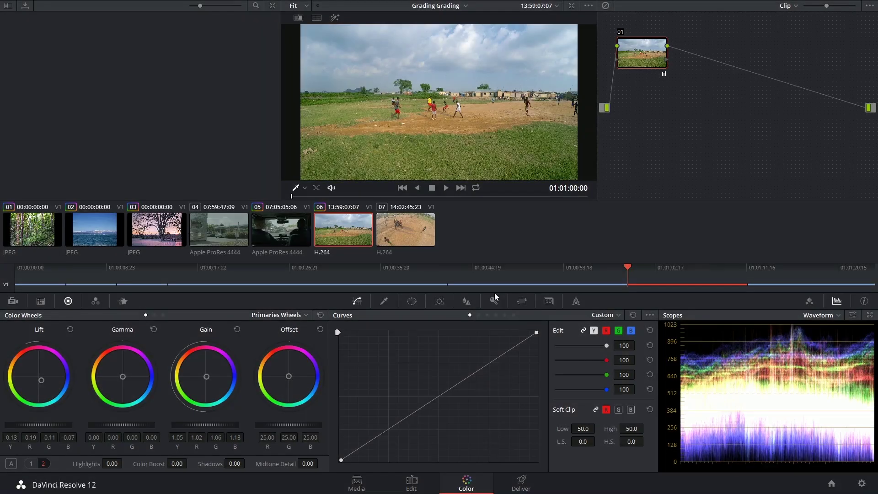
- On the Edit page, open the AS_03 timeline from the AS_03 bin and move to the car-interior clip
scroll(494, 293, "up", 1)
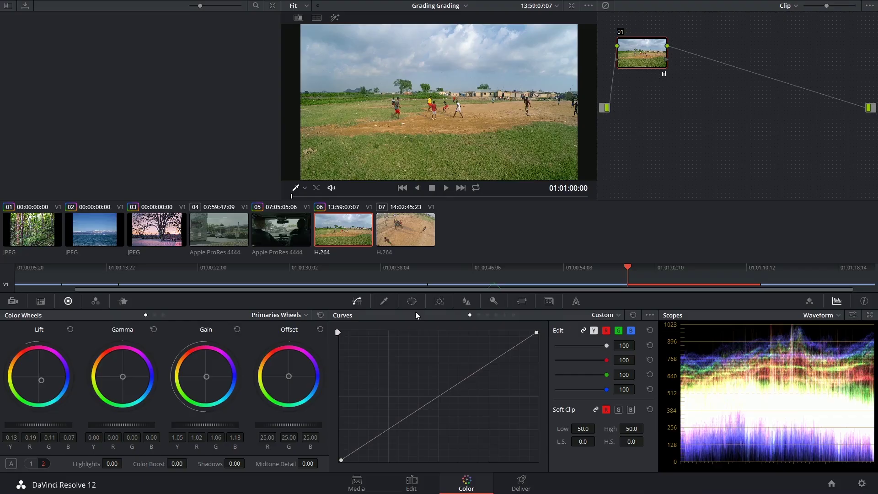
left_click(412, 483)
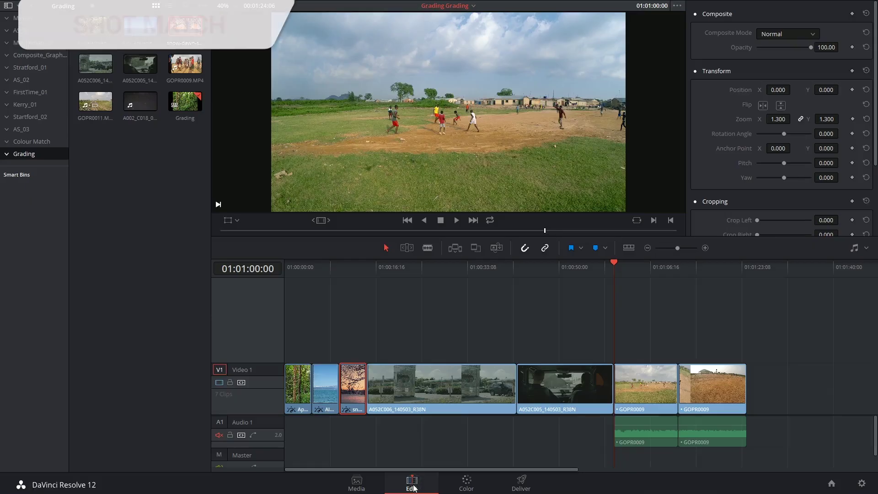
left_click(29, 130)
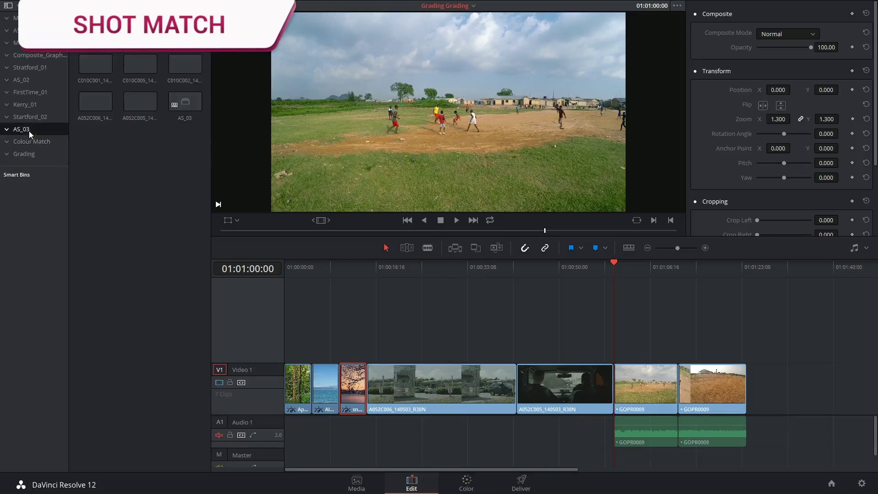
double_click(185, 102)
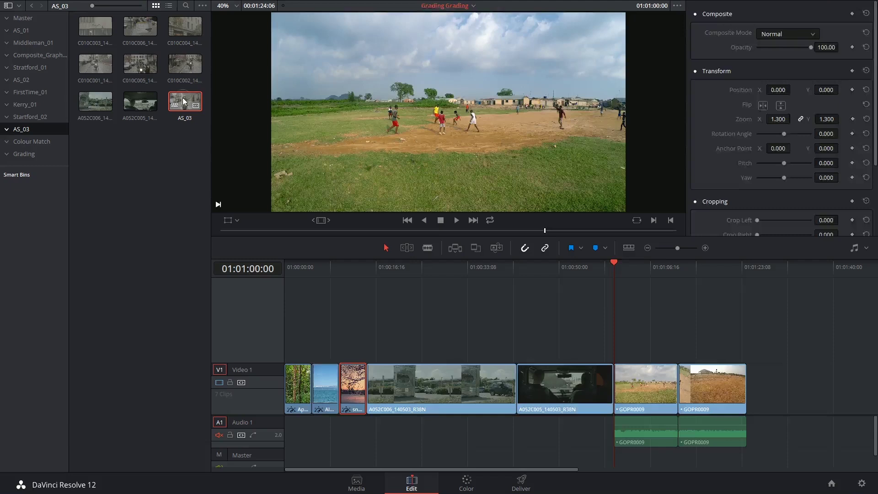
left_click_drag(484, 269, 422, 287)
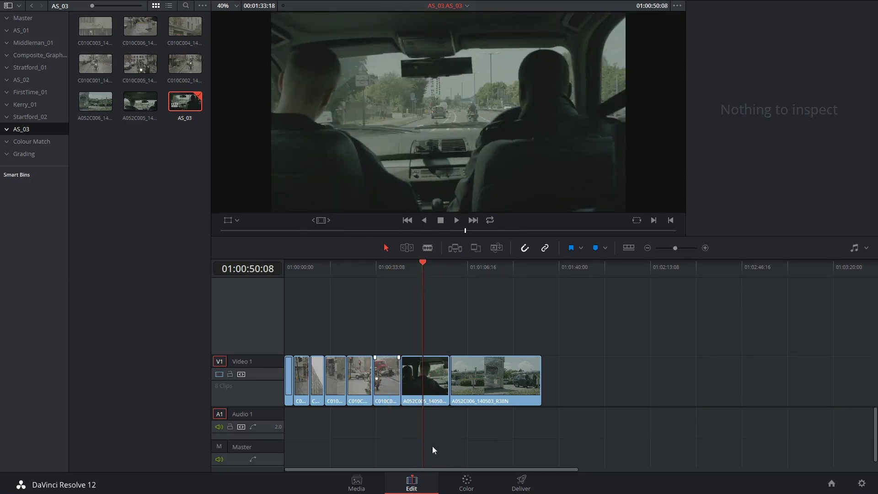
- On the Color page, compare the motorcycle street clips 06, 05 and 04
left_click(466, 483)
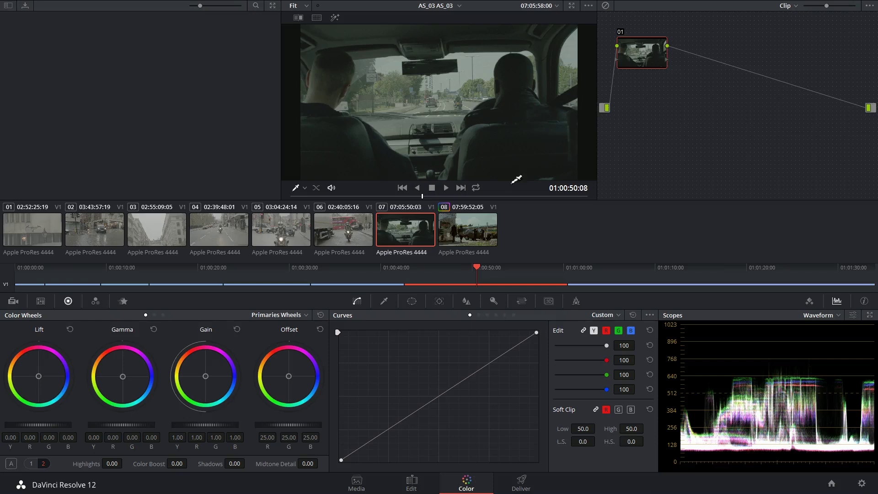
left_click(345, 220)
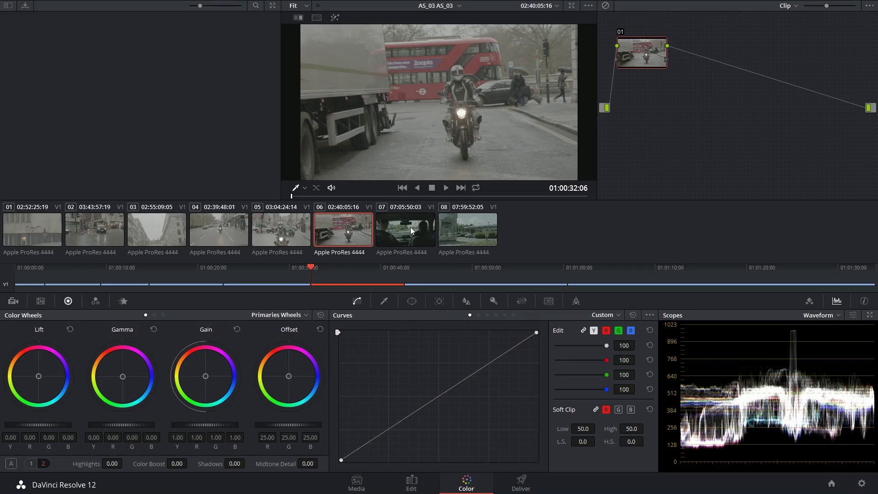
left_click(287, 224)
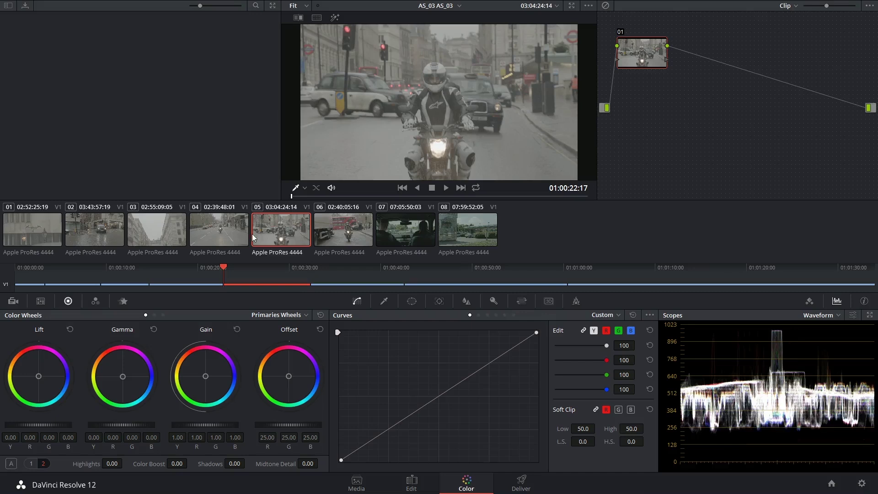
left_click(230, 227)
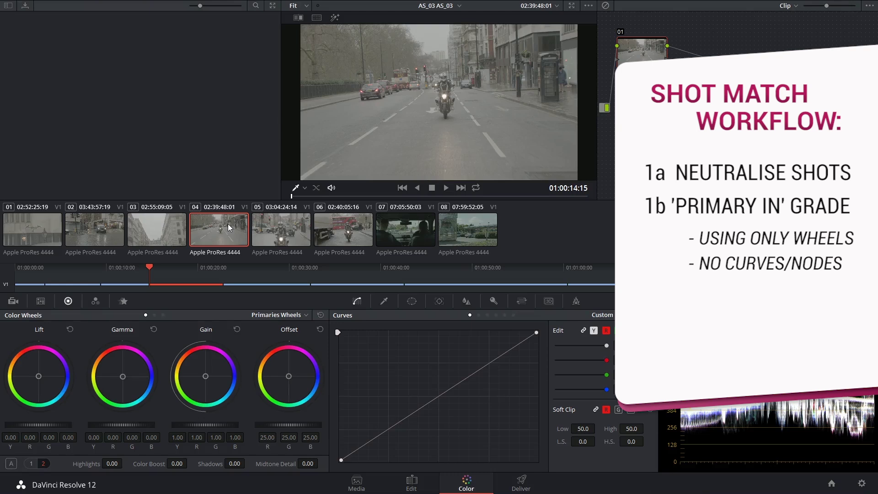
- Grade clip 06 with master wheels: Offset 20.70, Lift -0.06, Gamma 0.03
left_click(330, 226)
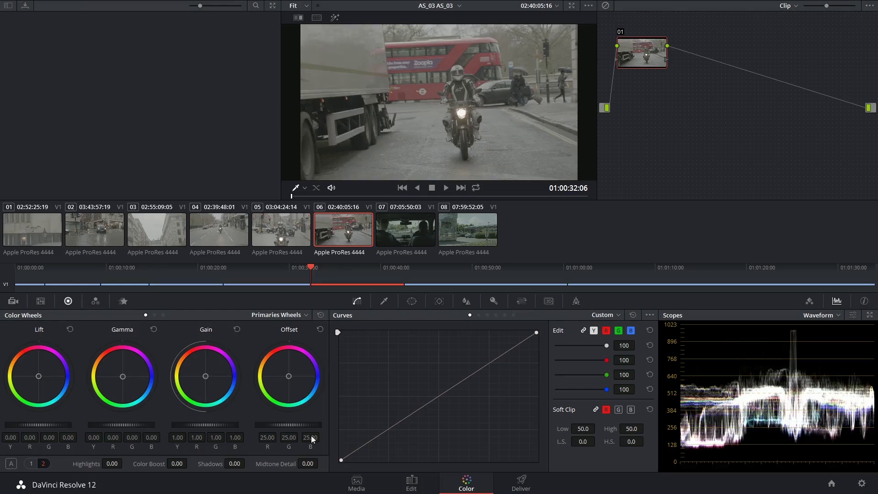
left_click_drag(290, 425, 205, 422)
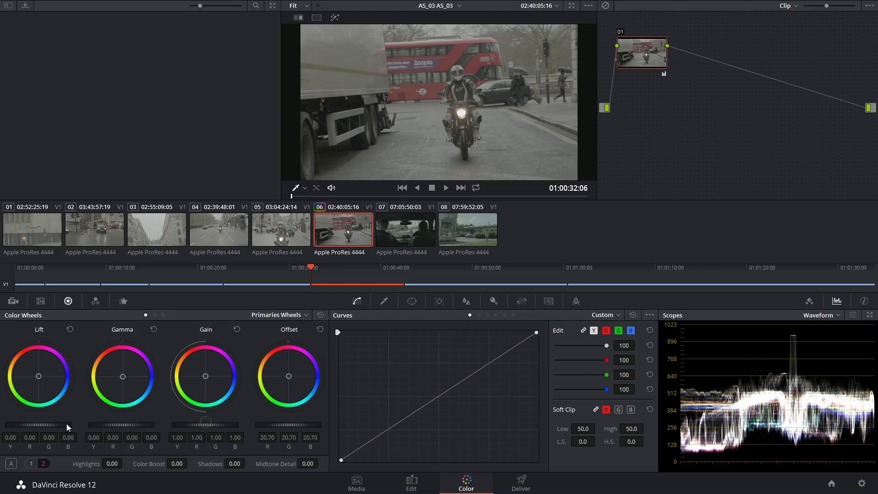
left_click_drag(67, 423, 16, 424)
left_click_drag(113, 423, 172, 421)
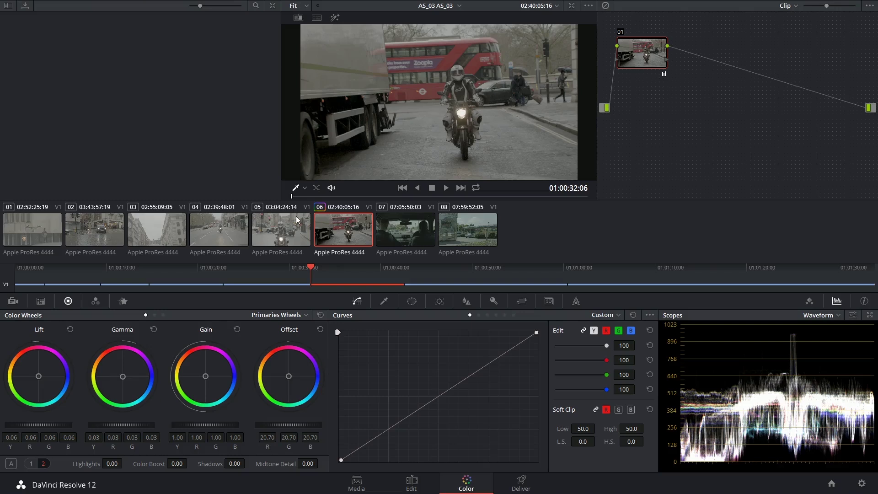
- Add clips 01 through 05 to the selection as one batch
key("ctrl")
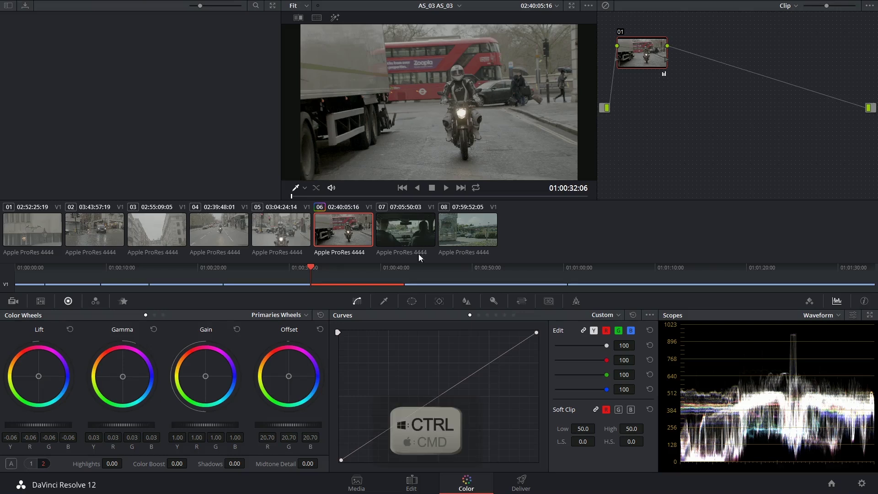
left_click_drag(284, 237, 40, 232)
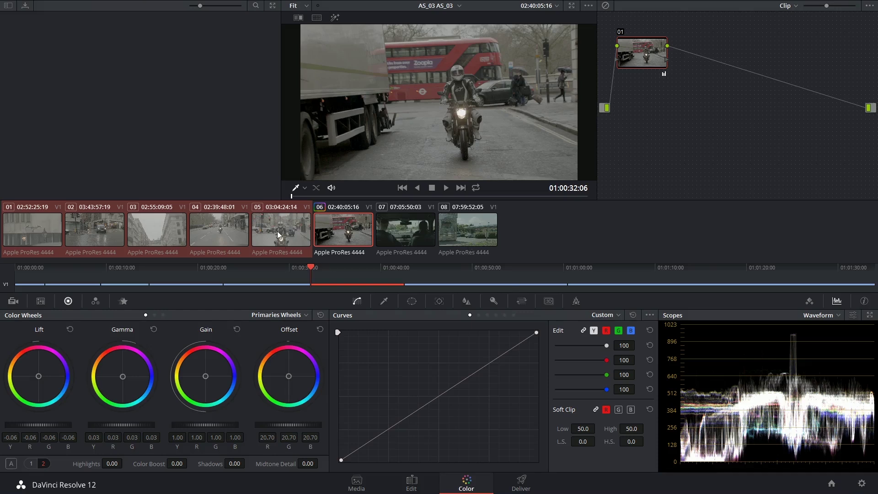
- Shot-match clips 01–05 to clip 06, check clips 04, 02 and 01, then load clip 07
right_click(345, 221)
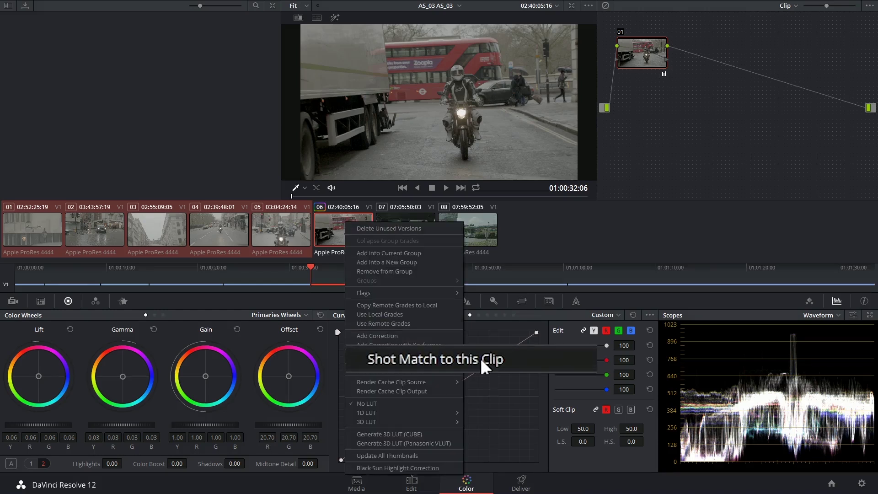
left_click(479, 356)
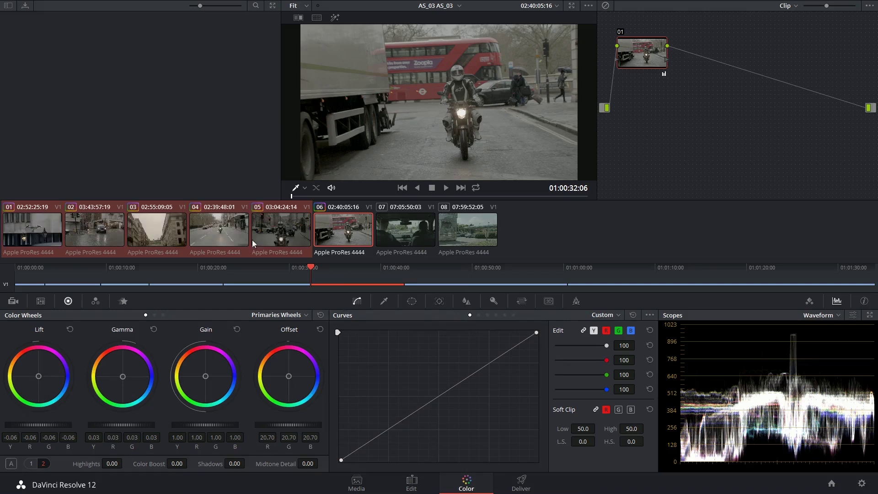
left_click(223, 232)
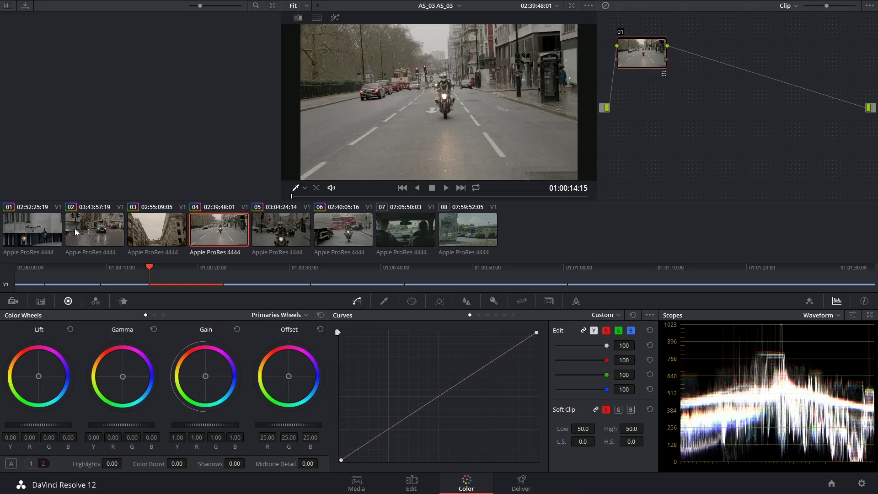
left_click(95, 226)
left_click(46, 230)
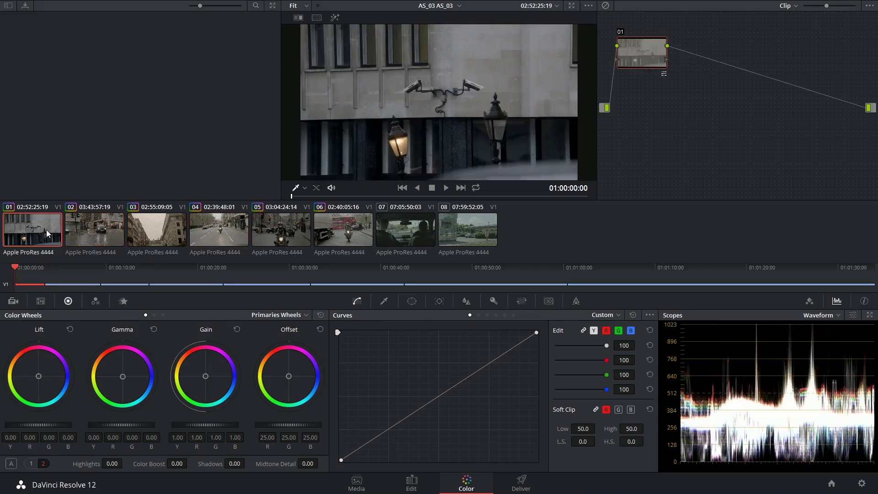
left_click(91, 230)
left_click(329, 226)
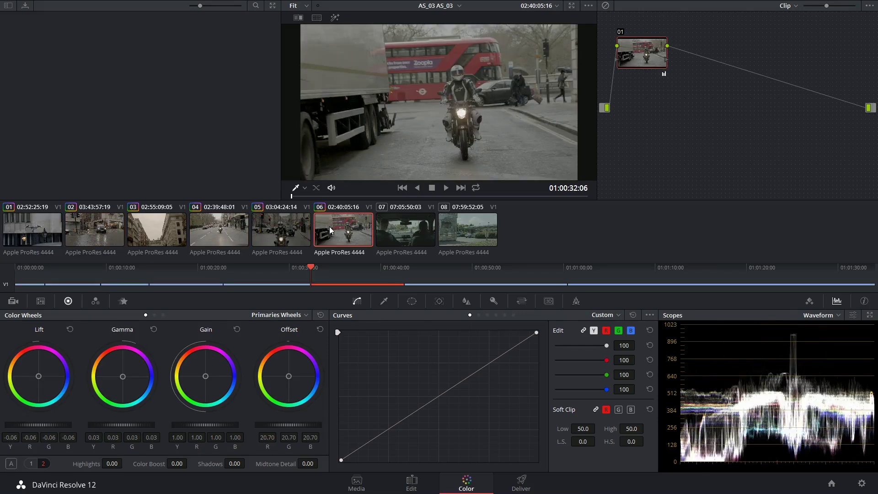
left_click(405, 226)
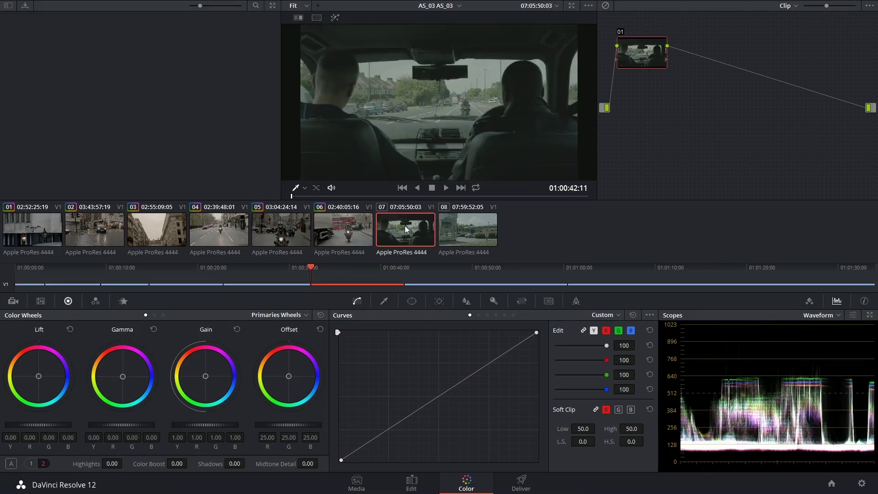
- Shot-match clips 07 and 08 to the reference clip 06
left_click(470, 228, "ctrl")
left_click(318, 219)
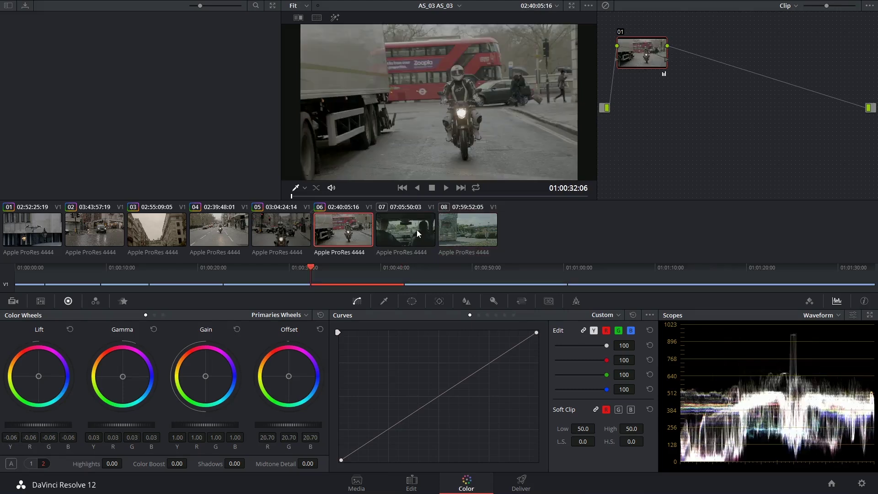
left_click(410, 235, "ctrl")
left_click(459, 227, "ctrl")
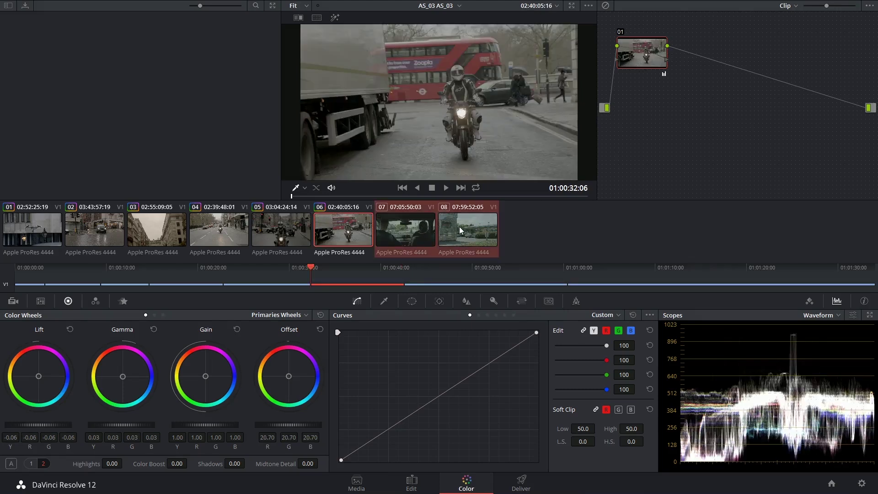
right_click(352, 234)
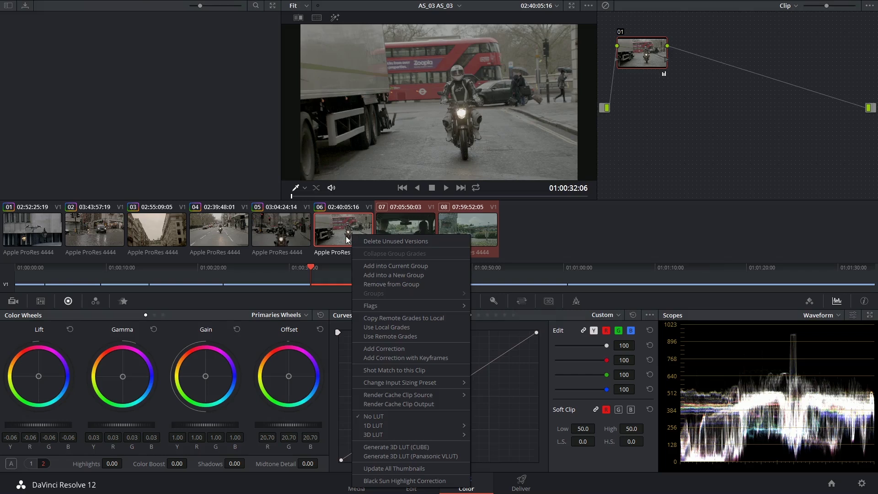
left_click(394, 370)
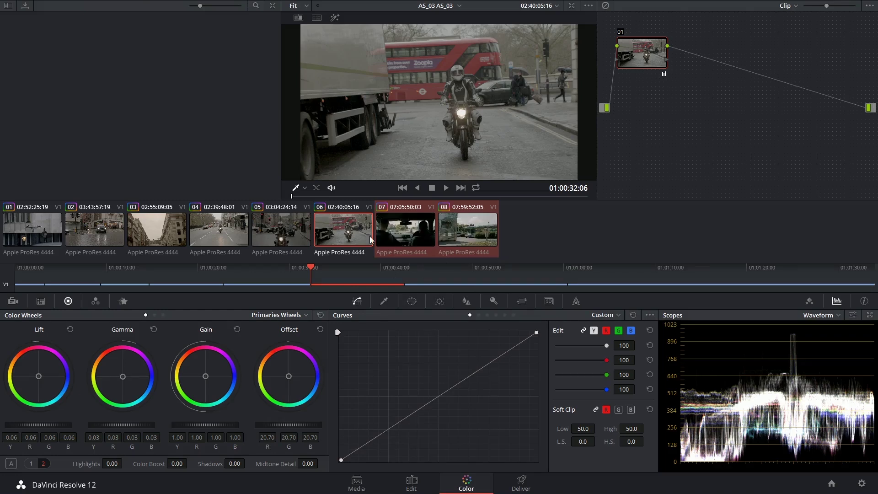
left_click(401, 230)
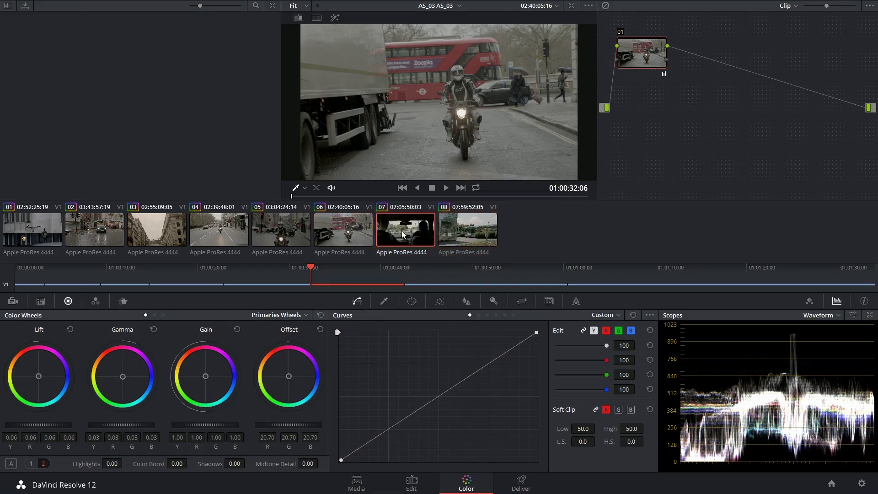
left_click(362, 232)
left_click(403, 235)
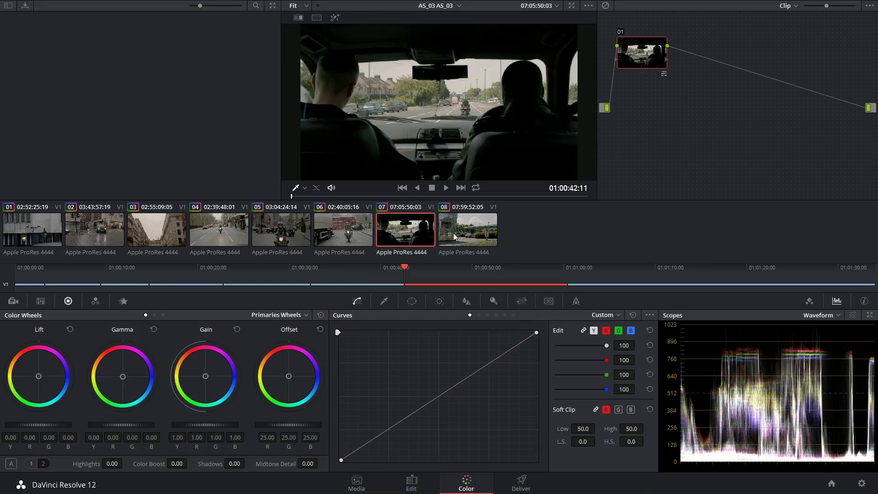
left_click(455, 232)
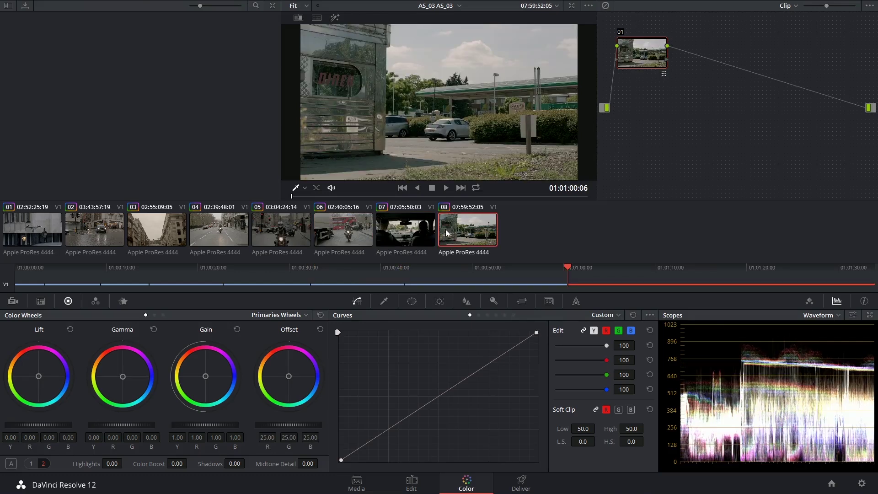
key("shift+d")
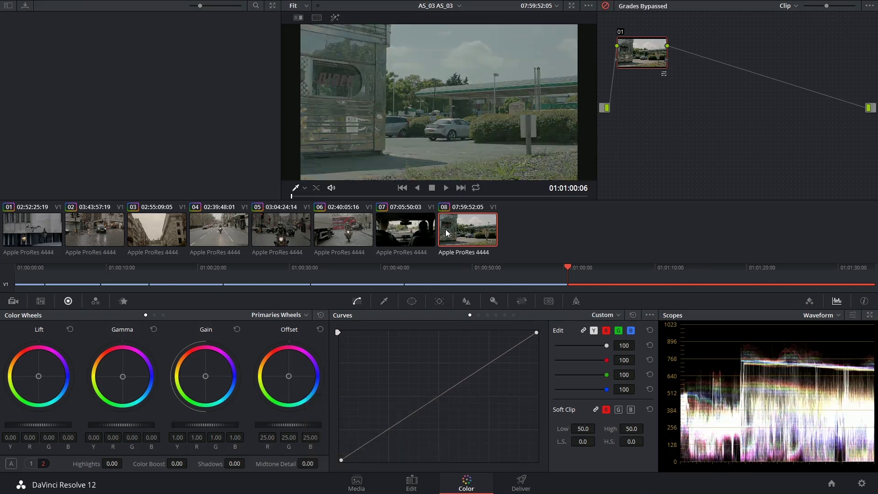
left_click(423, 231)
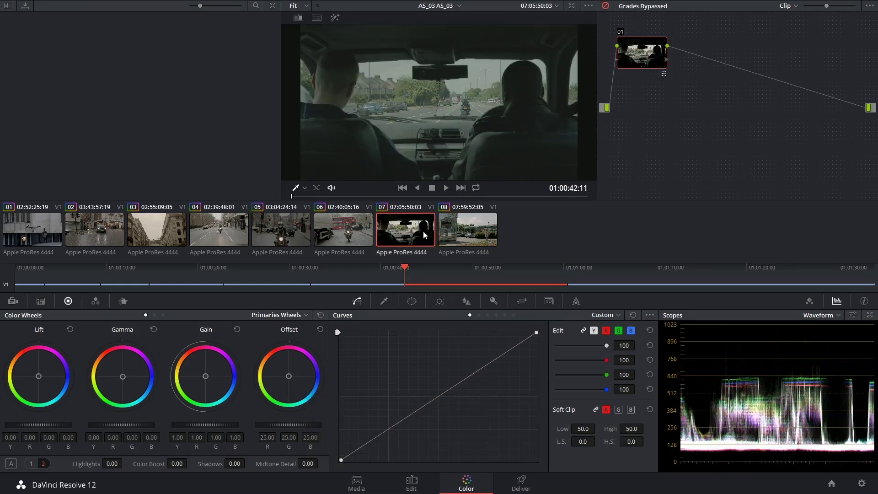
key("shift+d")
key("shift+d")
key("shift+d")
left_click(372, 234)
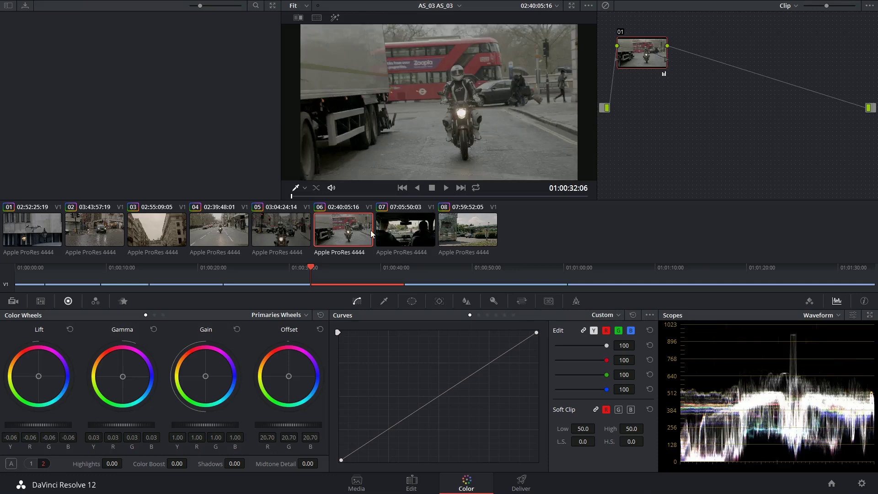
- Raise car-interior clip 07's offset to 29.60 and lower its saturation to 38.80
left_click(393, 230)
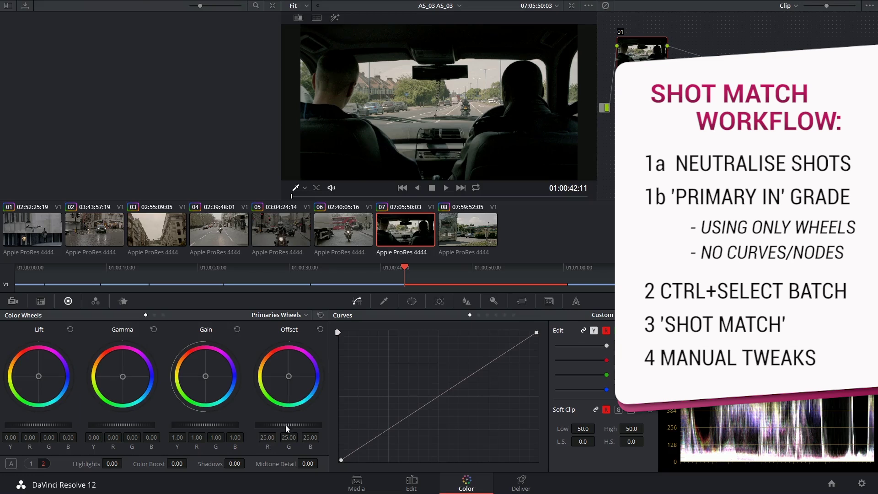
left_click_drag(261, 426, 391, 435)
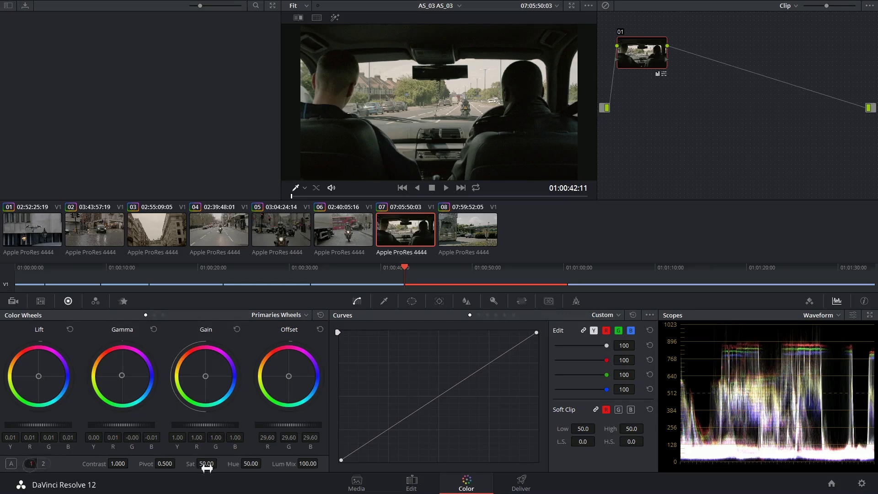
left_click_drag(207, 463, 219, 462)
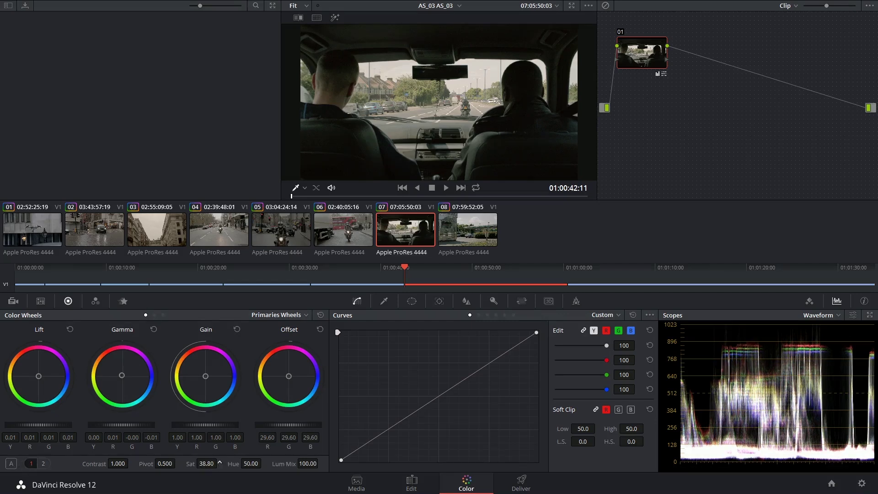
left_click(43, 463)
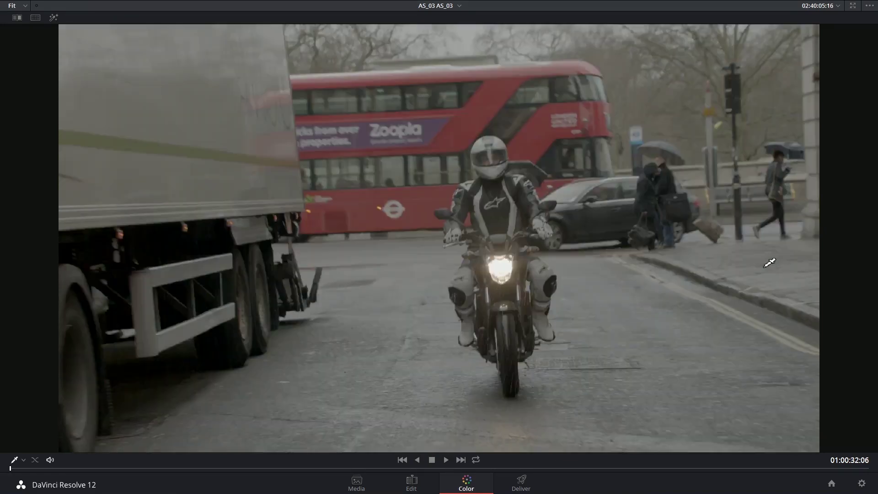
- Compare clips 07 and 06 in the full-screen viewer, then return to the grading panels
key("Down")
key("Up")
key("Down")
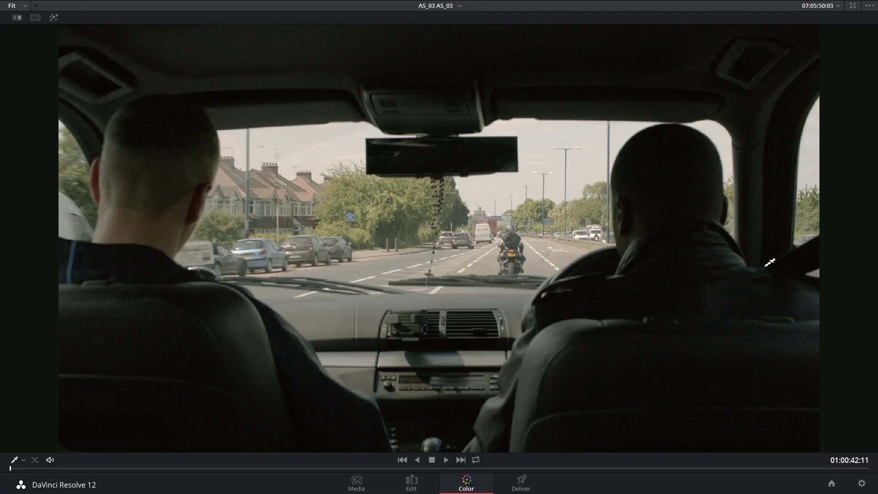
key("alt+f")
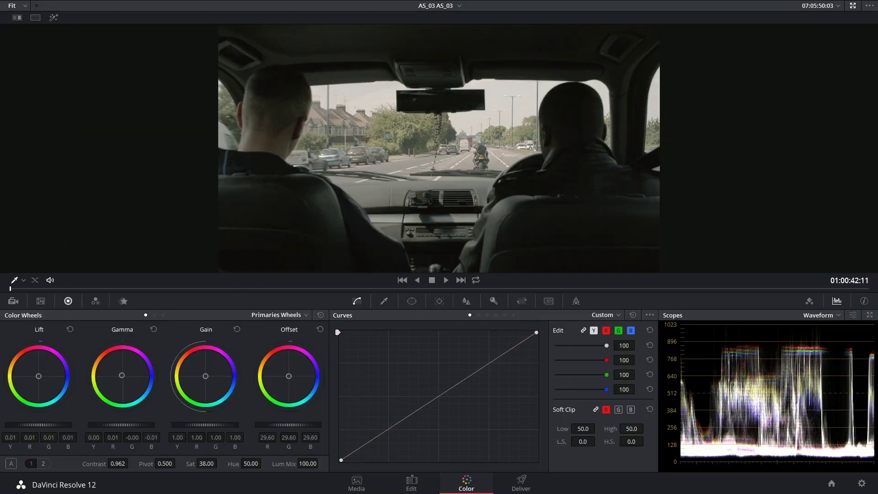